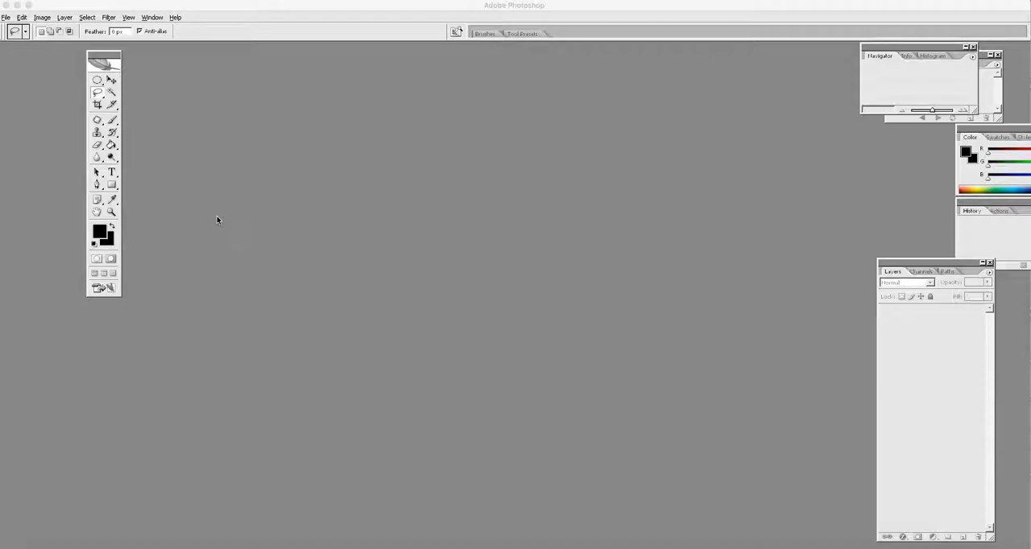
Step: Open the recent image whale.jpg and place its window in the middle of the workspace
click(5, 17)
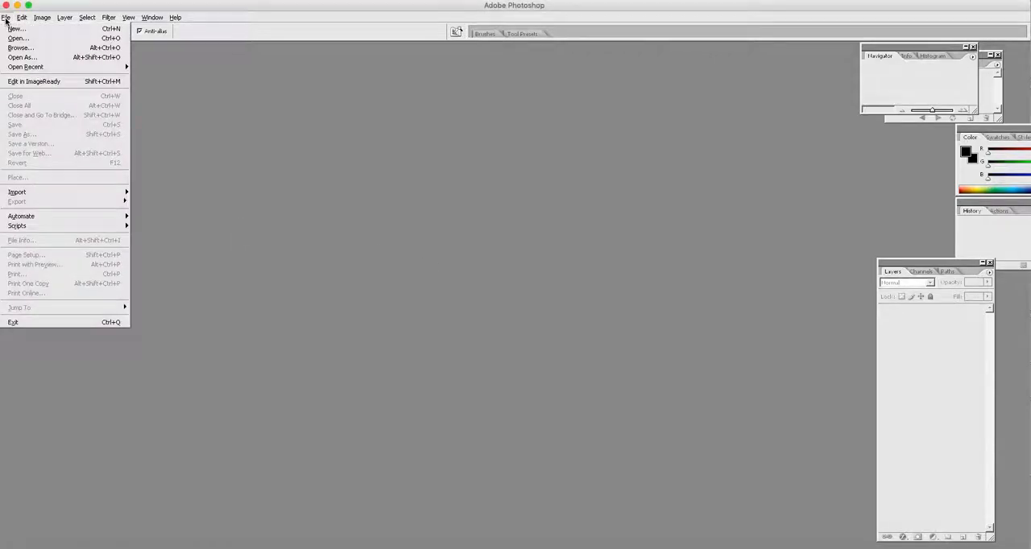
mouse_move(18, 67)
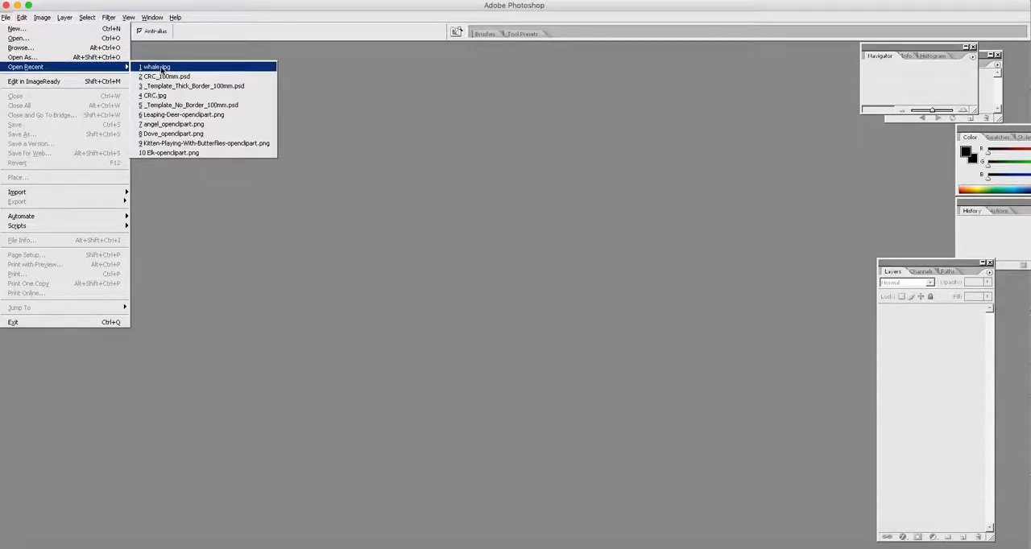
click(161, 69)
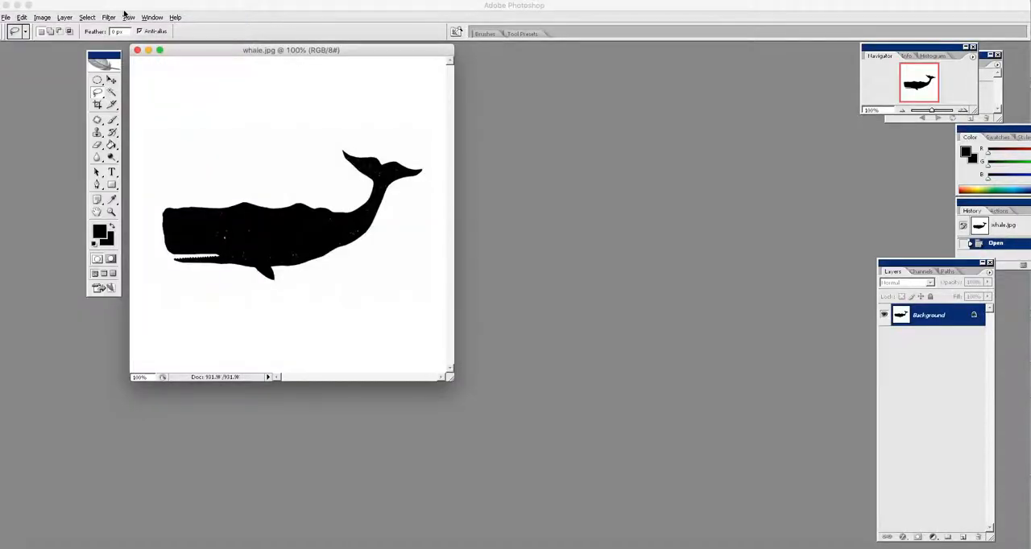
drag(193, 53, 347, 106)
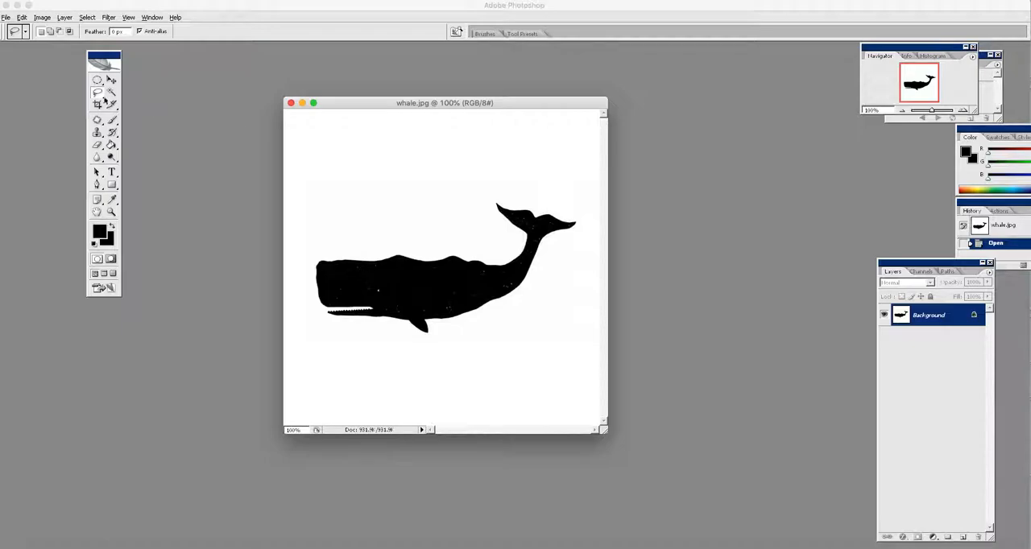
Step: Select the white background around the whale silhouette with the Magic Wand
click(111, 92)
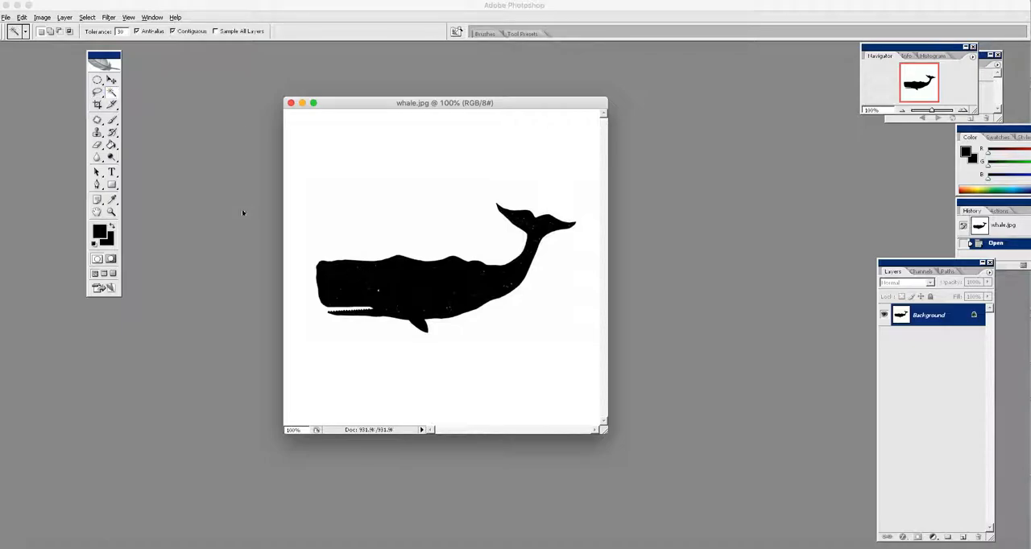
click(400, 271)
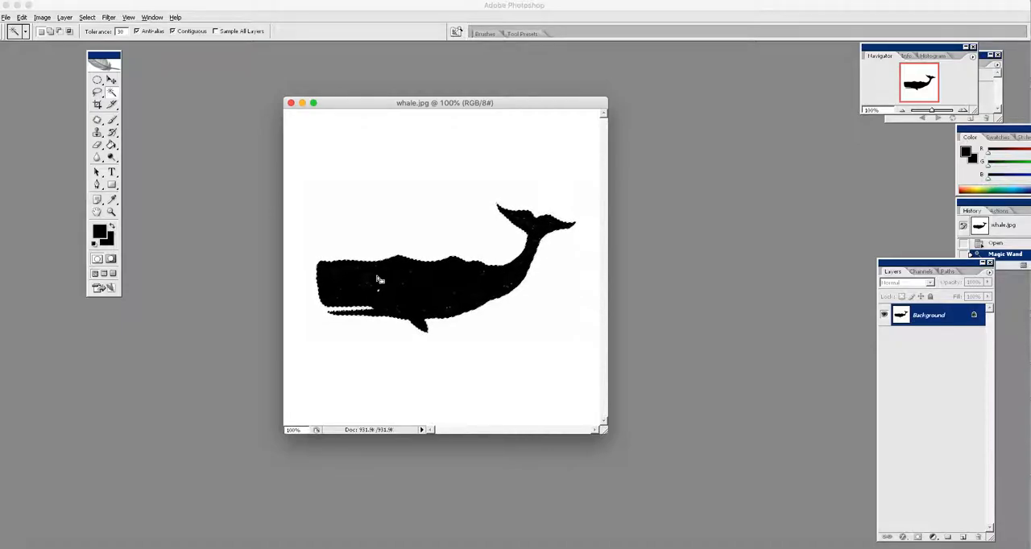
click(398, 227)
key(super+d)
click(356, 234)
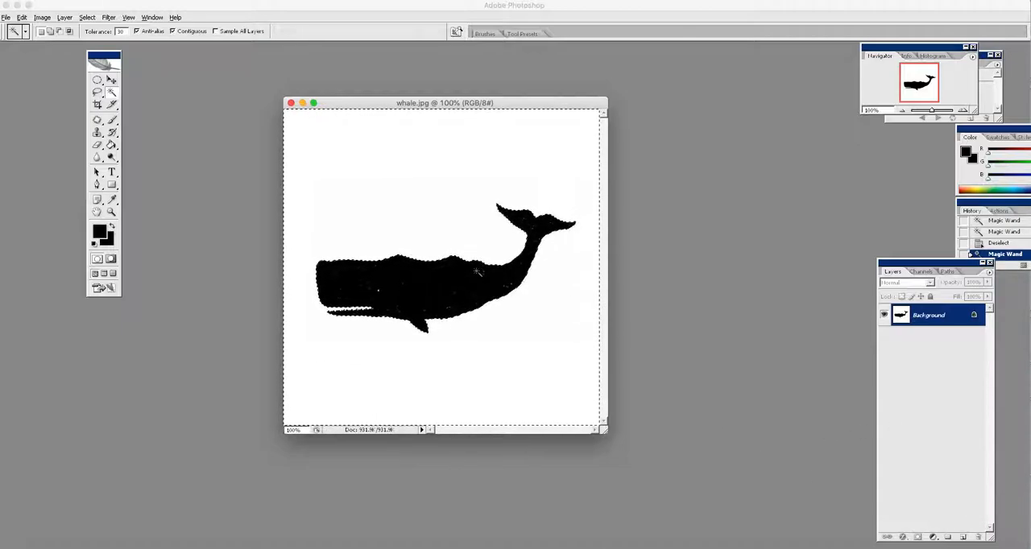
Step: Add a new layer and stroke the selection with a 1 px black line located outside, checking the outline with the Background hidden
click(963, 537)
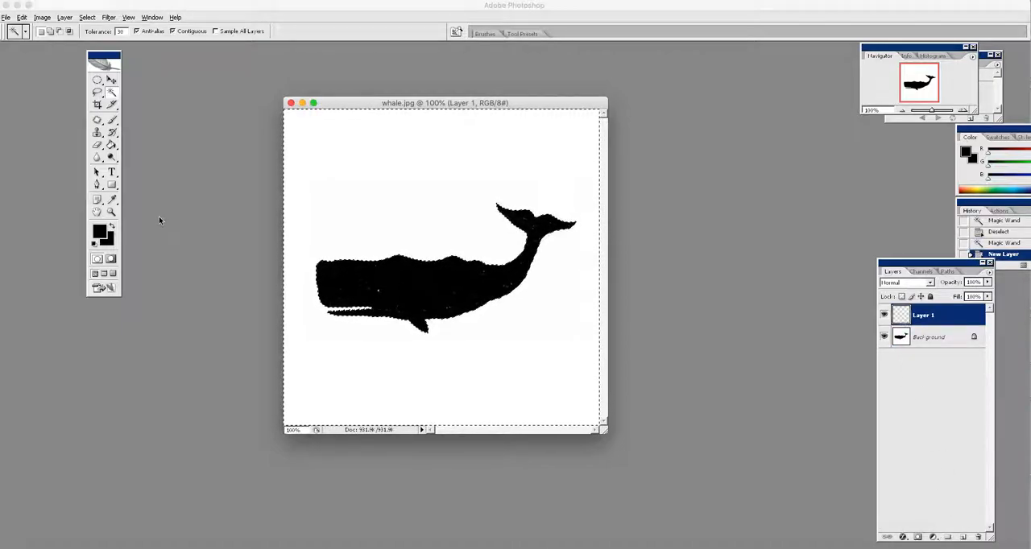
click(23, 17)
click(33, 173)
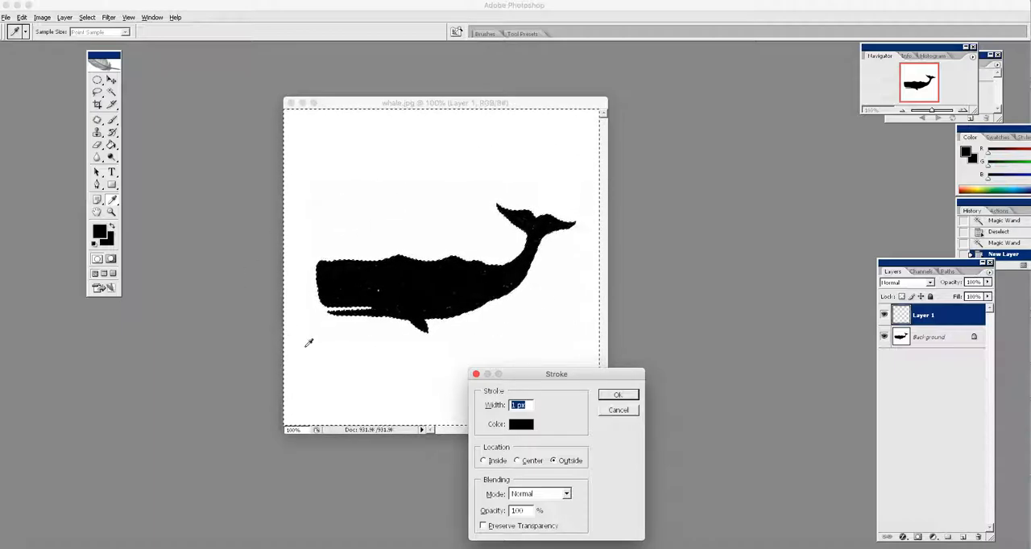
click(564, 462)
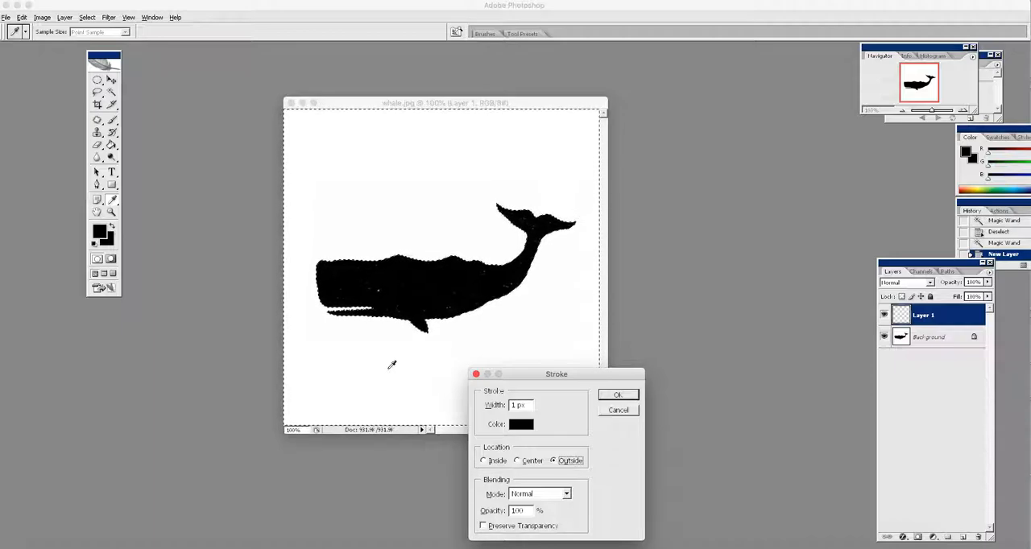
click(616, 396)
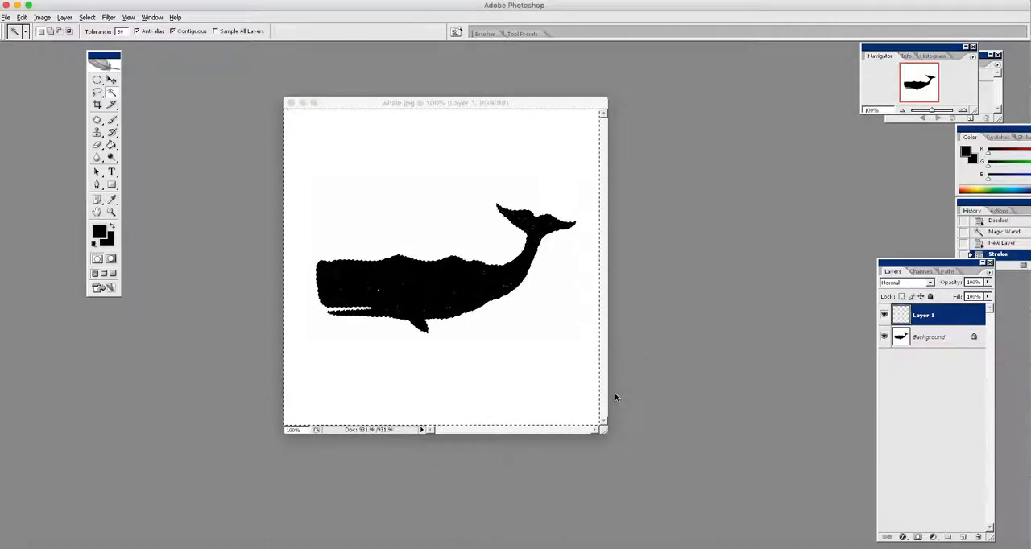
click(884, 338)
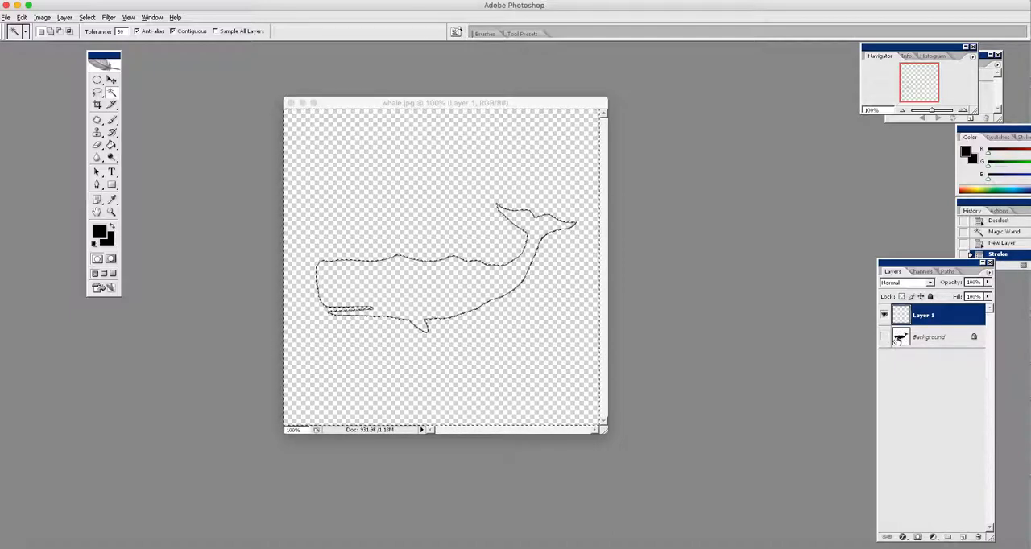
click(884, 337)
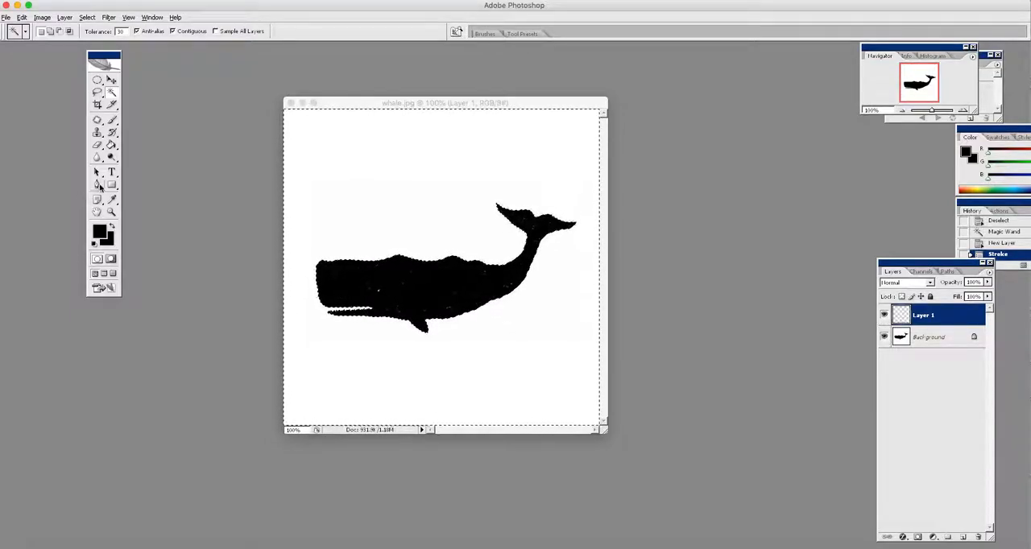
Step: Clear the selection and paint a small black eye dot over the white speck on the whale's head in Layer 1
click(111, 211)
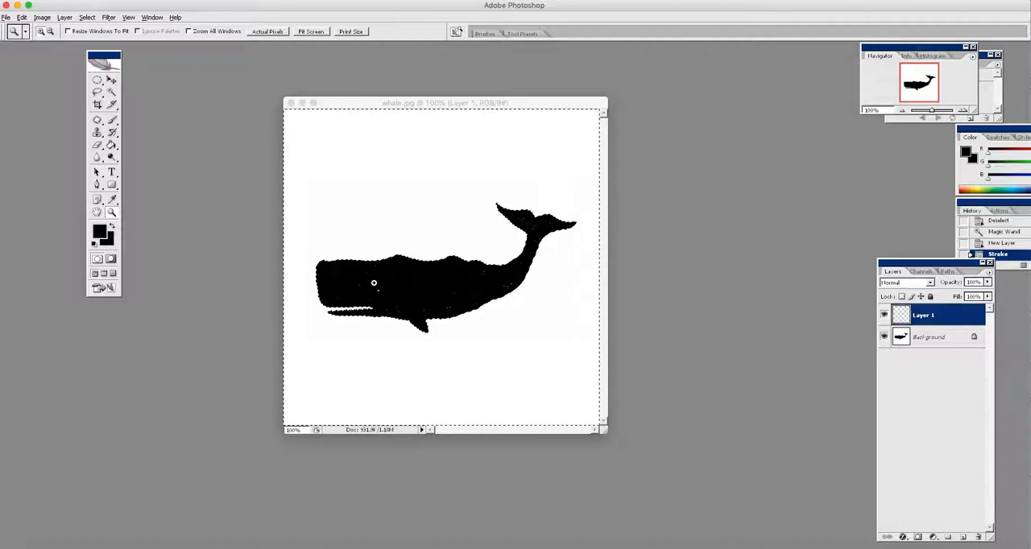
drag(374, 283, 393, 310)
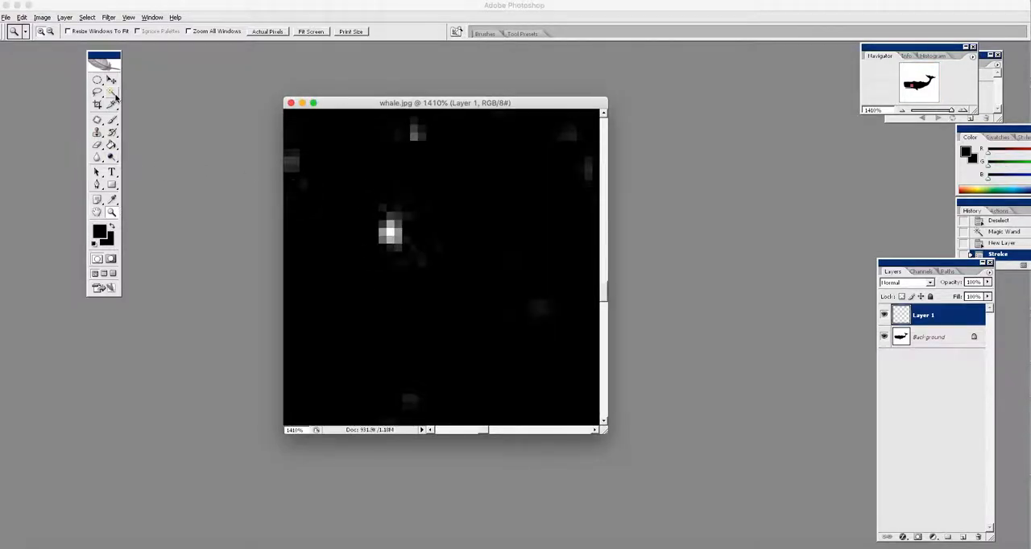
click(113, 121)
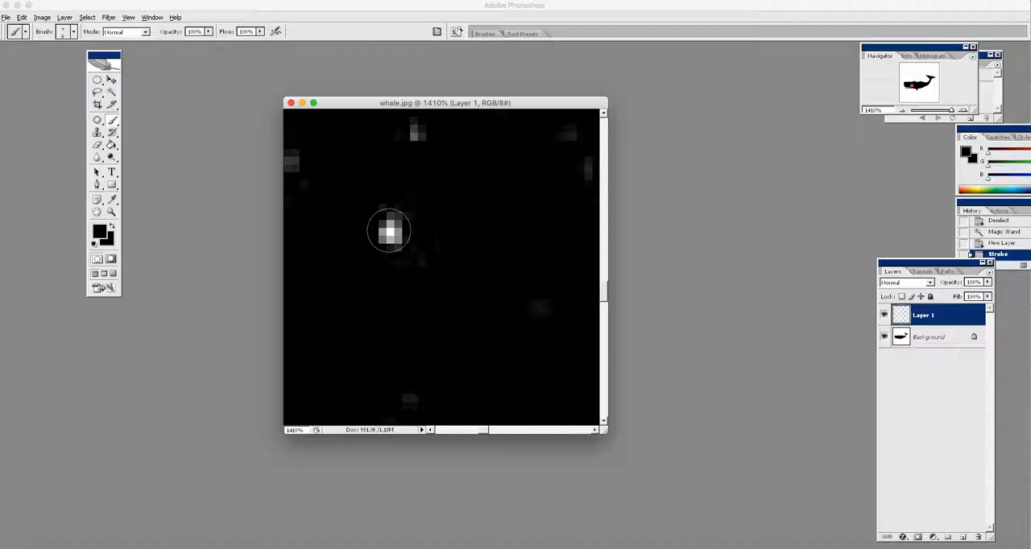
key(bracketleft)
key(bracketleft)
click(390, 233)
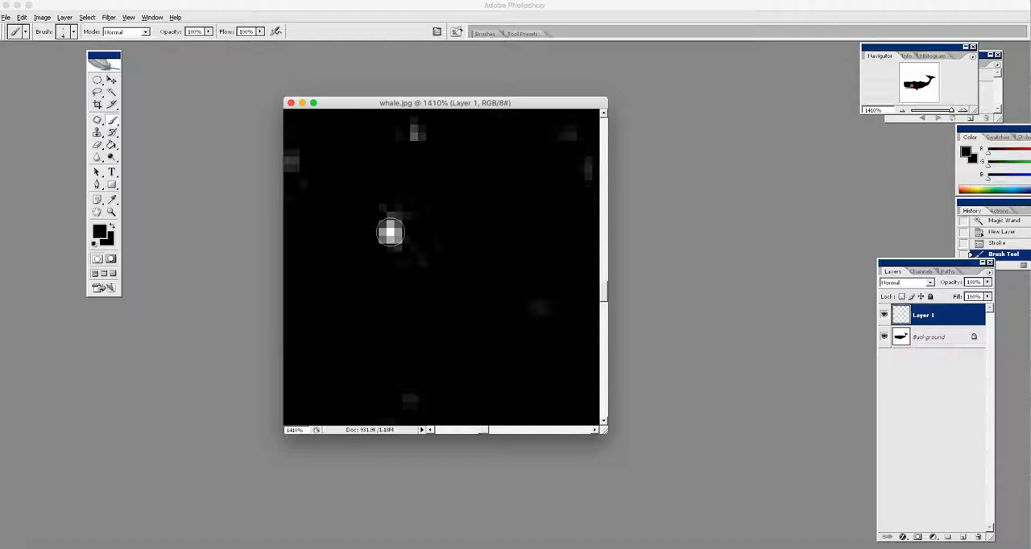
key(super+d)
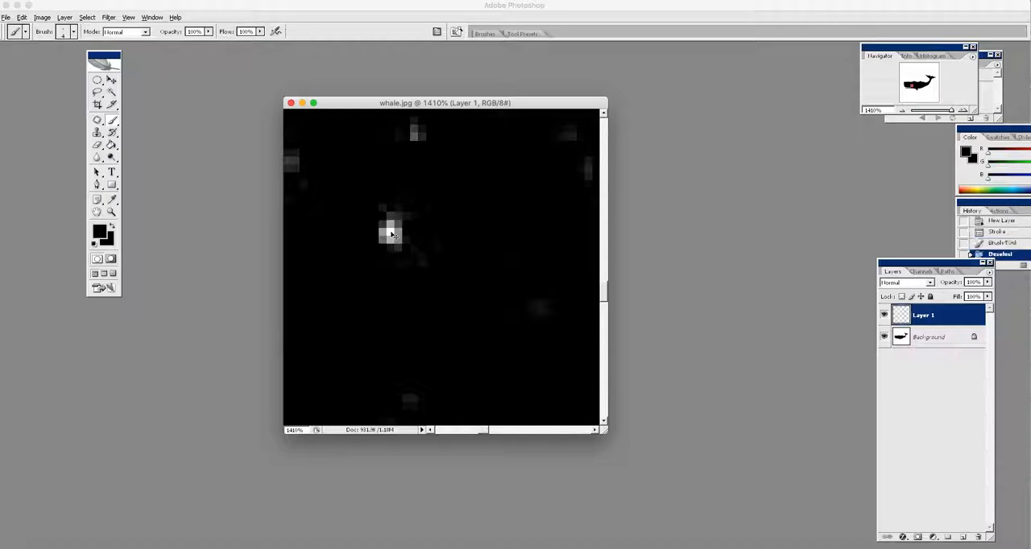
click(390, 232)
click(390, 233)
click(389, 232)
click(390, 232)
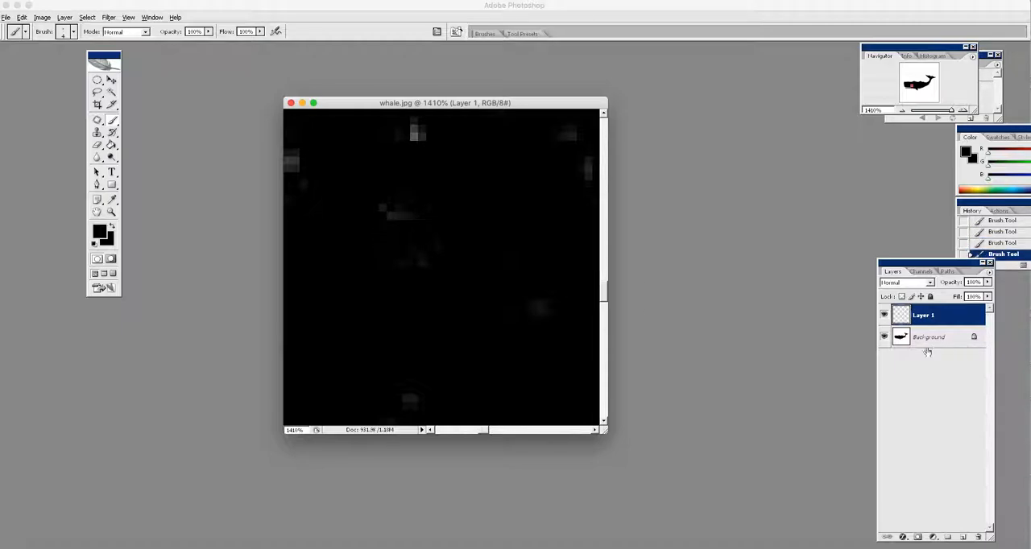
Step: Hide the Background layer and fill the whale outline with pale pink fcecf0 using the Paint Bucket
click(884, 337)
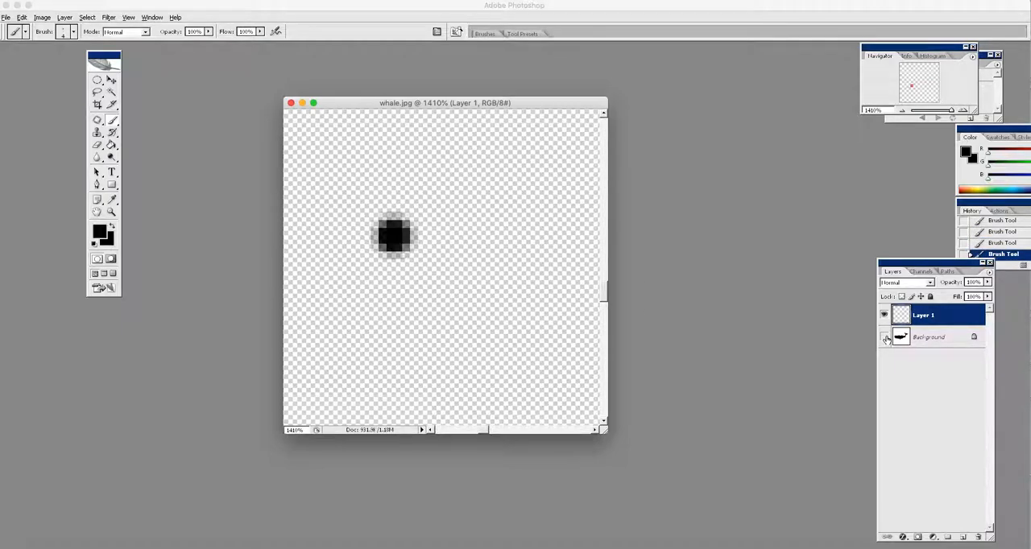
drag(952, 110, 933, 116)
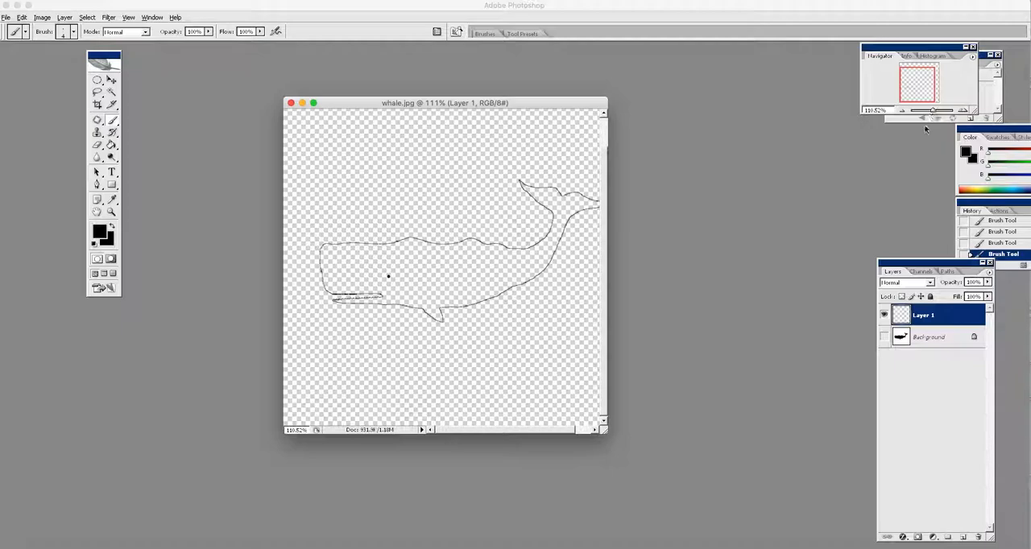
click(99, 231)
drag(422, 152, 407, 149)
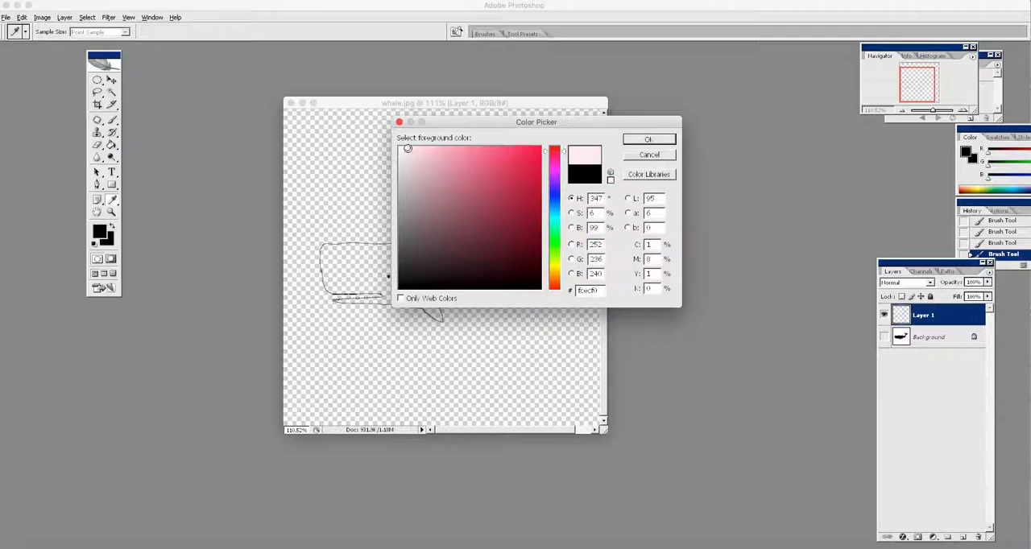
click(649, 140)
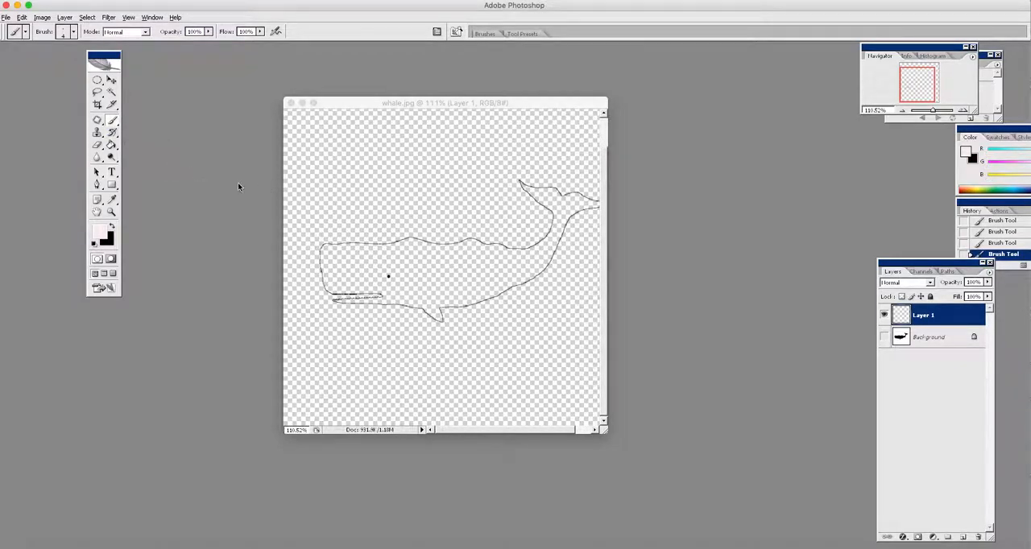
click(112, 145)
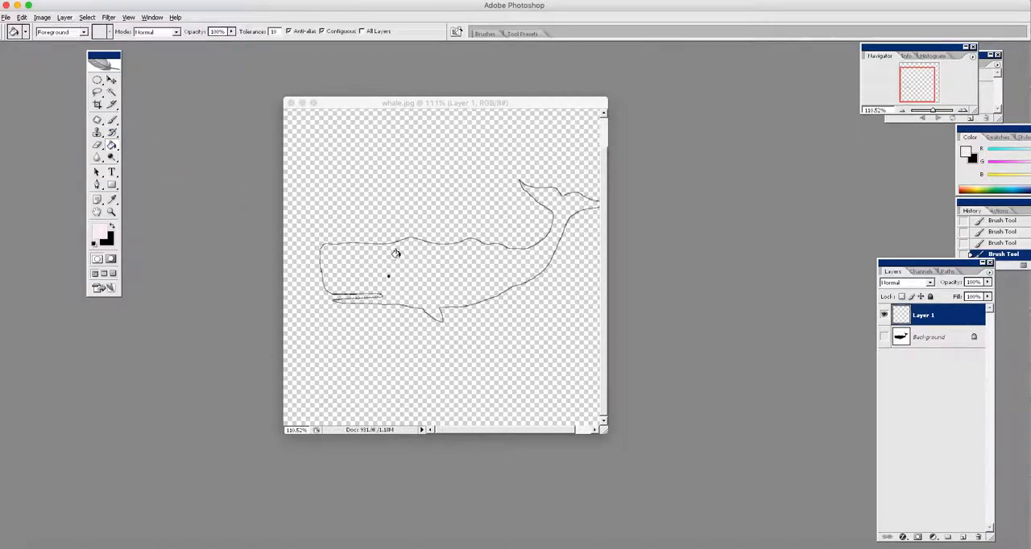
click(395, 253)
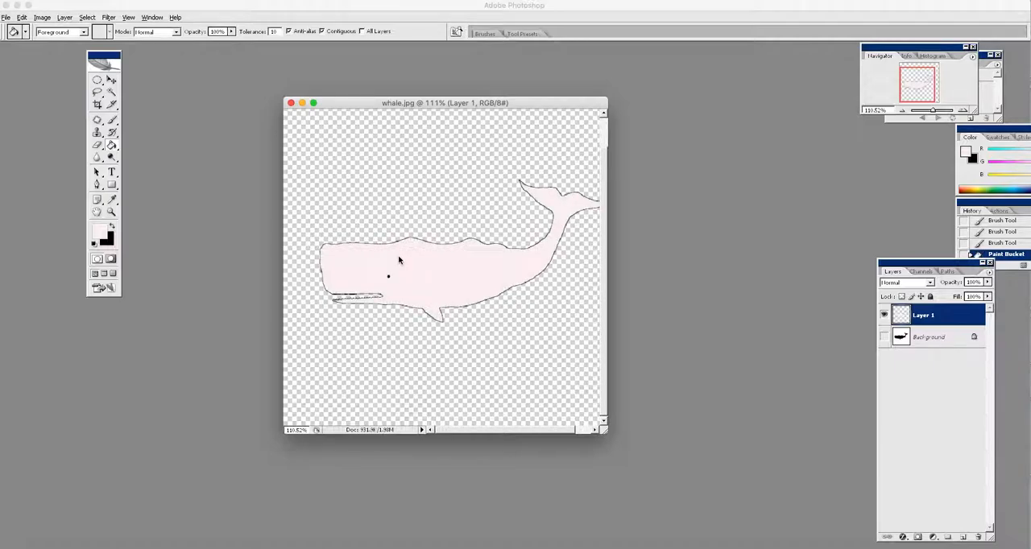
Step: Enlarge the document window and crop the image closely around the whale
drag(604, 431, 741, 471)
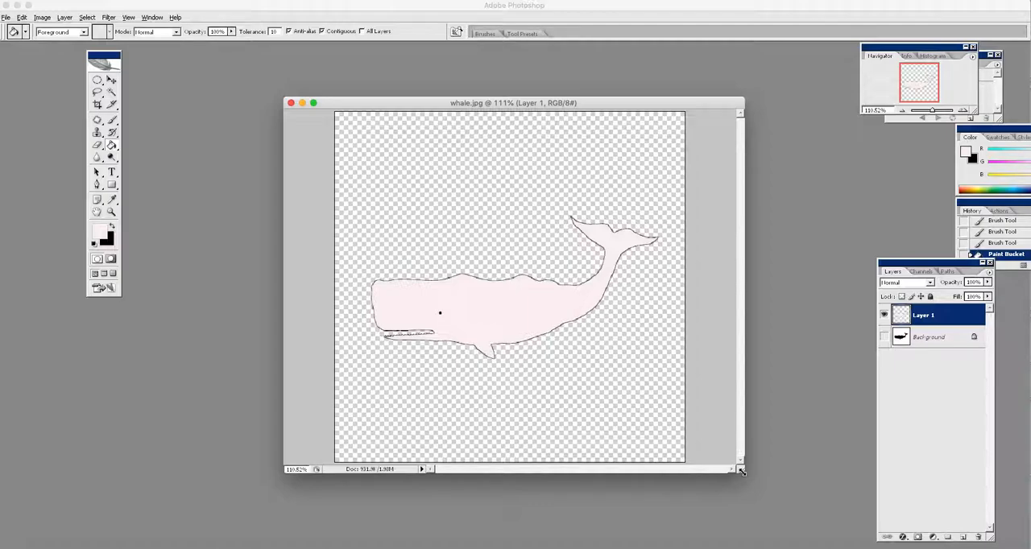
click(97, 105)
mouse_move(344, 173)
mouse_down()
mouse_move(612, 359)
mouse_move(661, 364)
mouse_up()
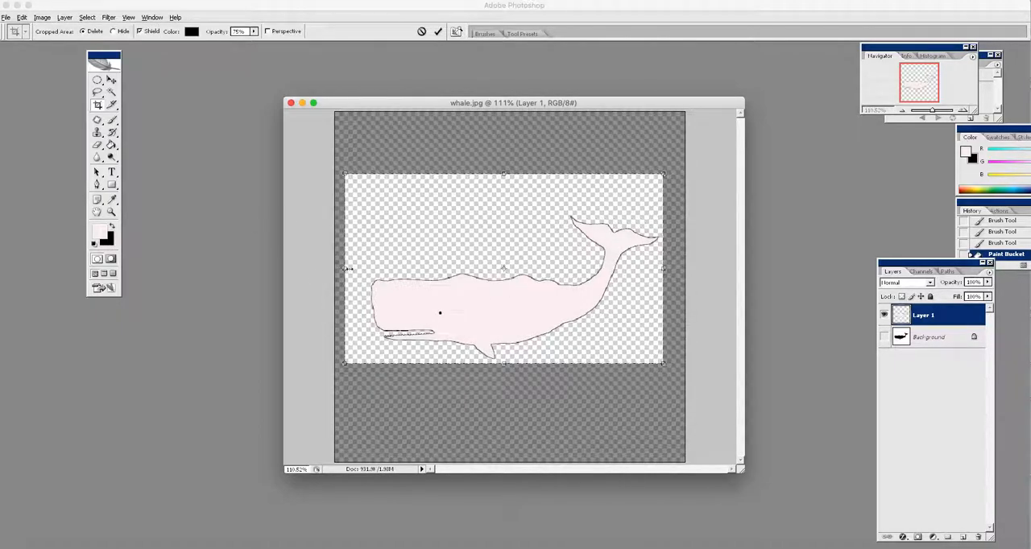
drag(358, 268, 365, 269)
drag(513, 174, 513, 211)
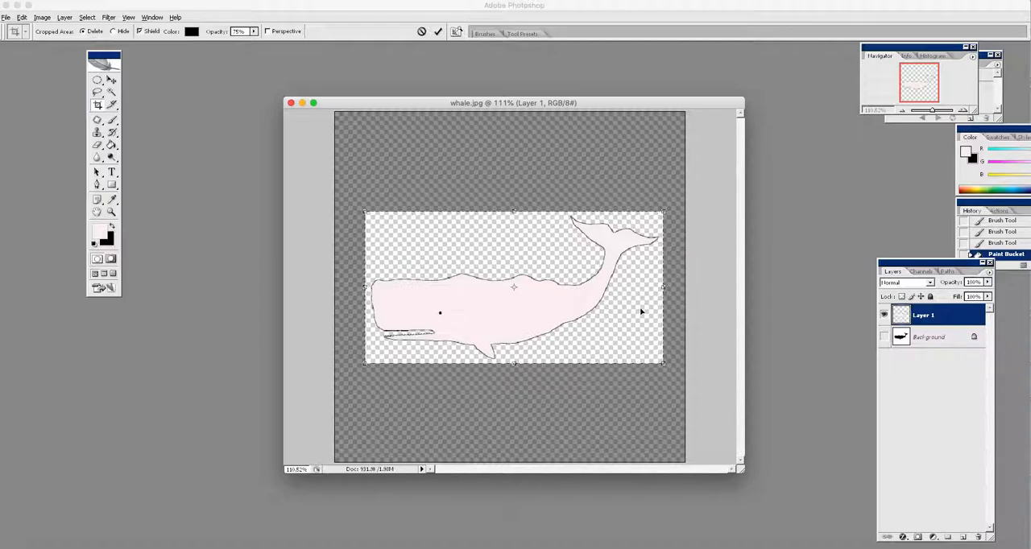
key(Return)
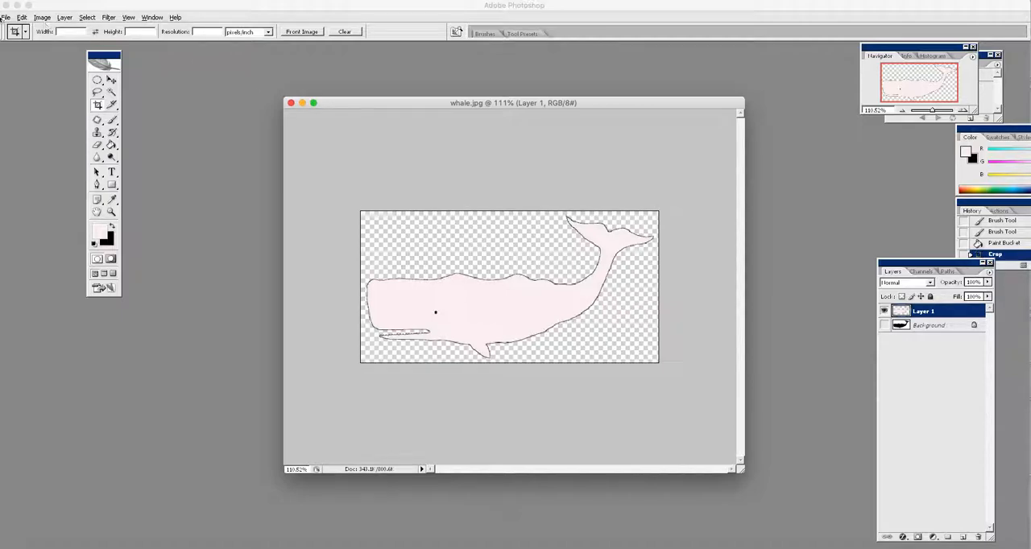
Step: Set up saving a copy in Downloads as whale.pdf in Photoshop PDF format, without layers
click(5, 17)
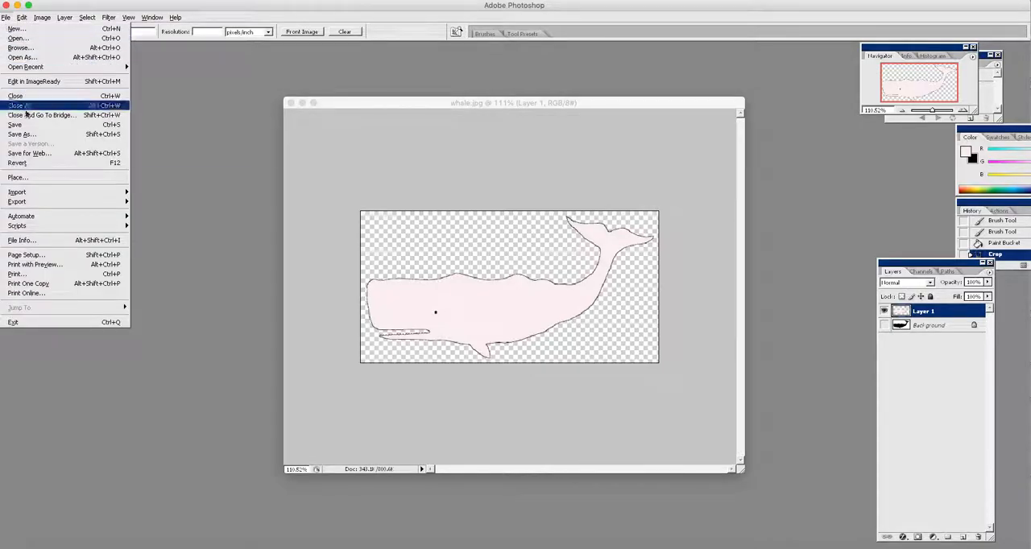
click(29, 137)
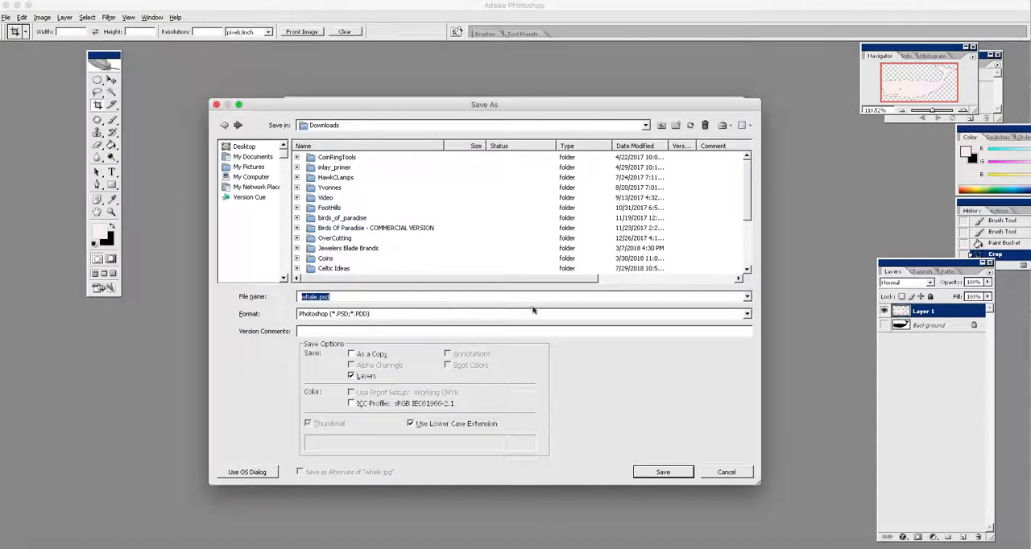
click(746, 314)
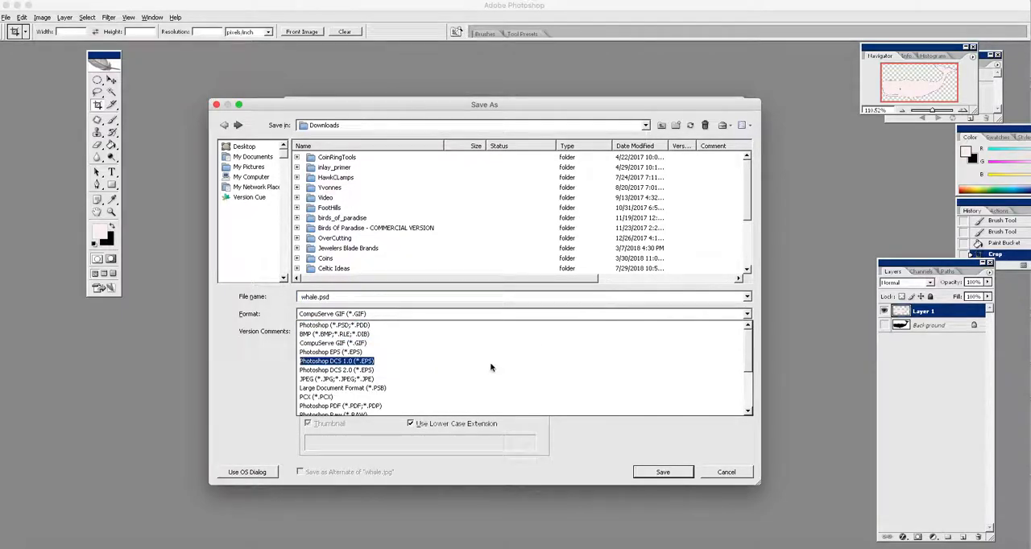
click(362, 407)
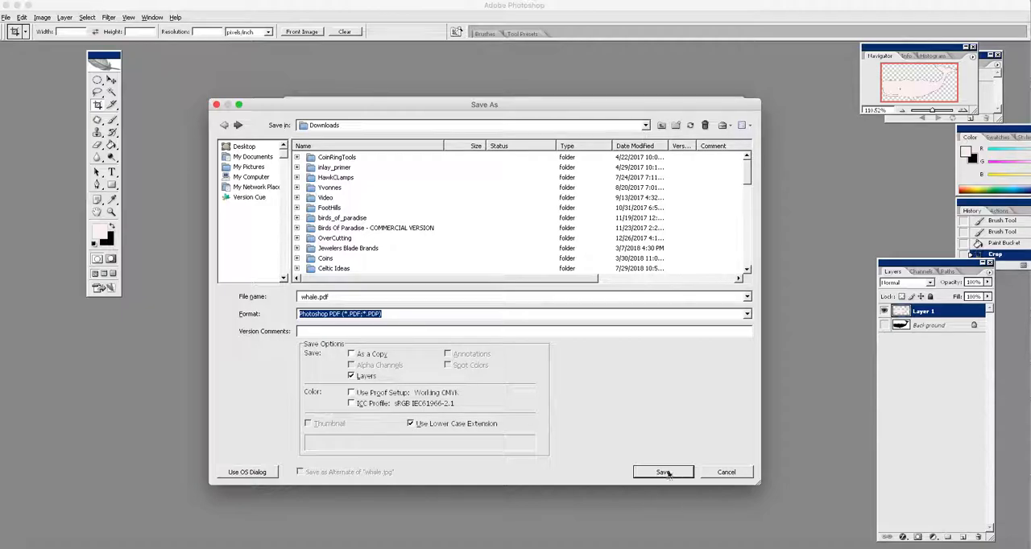
click(356, 376)
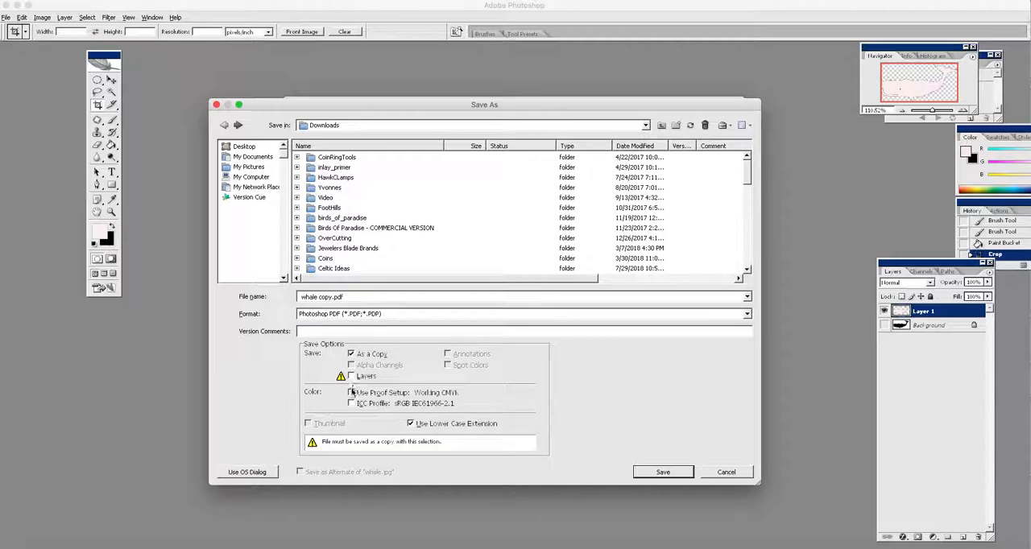
triple_click(327, 297)
drag(332, 297, 317, 297)
key(BackSpace)
Step: Save the PDF copy with the High Quality Print settings, replacing the existing whale.pdf
click(664, 472)
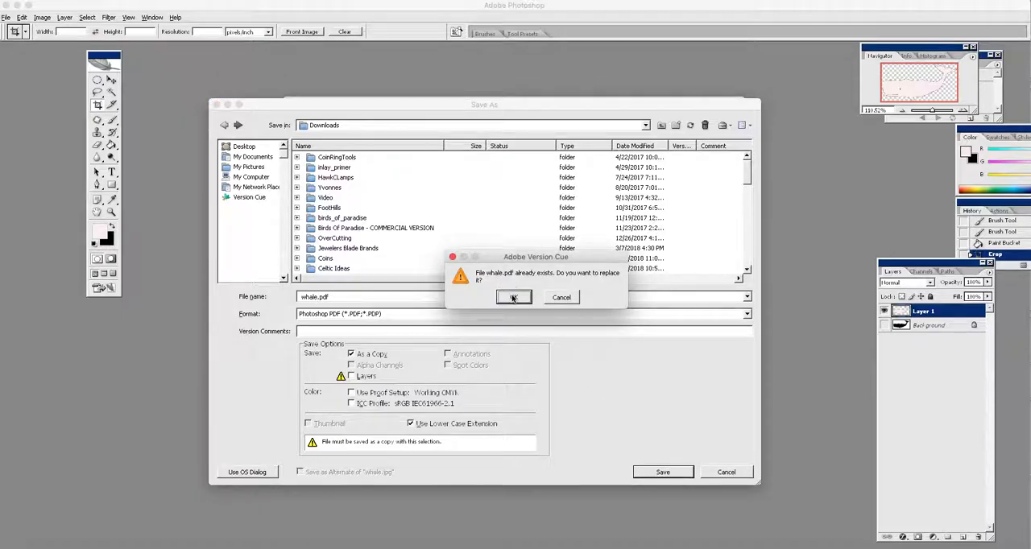
click(513, 298)
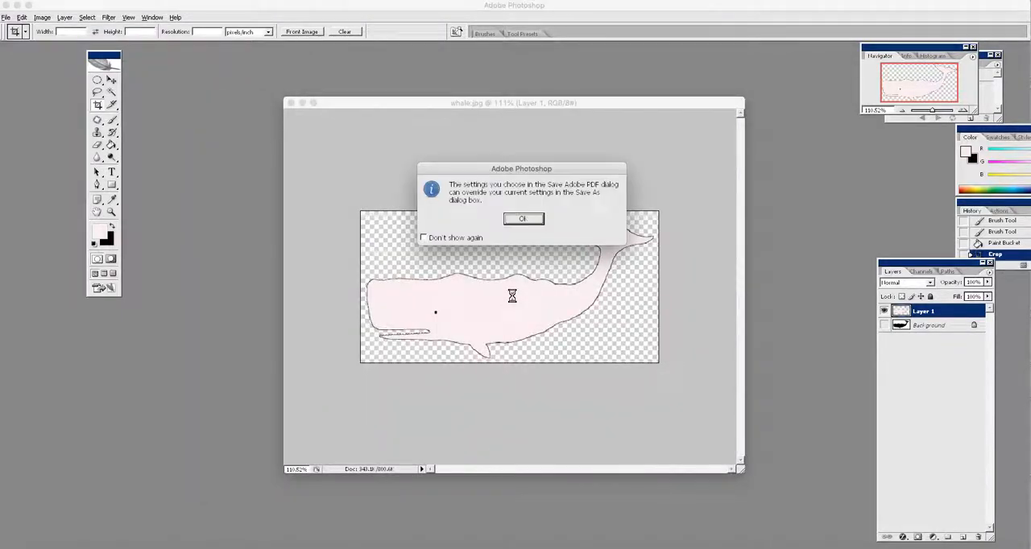
click(529, 219)
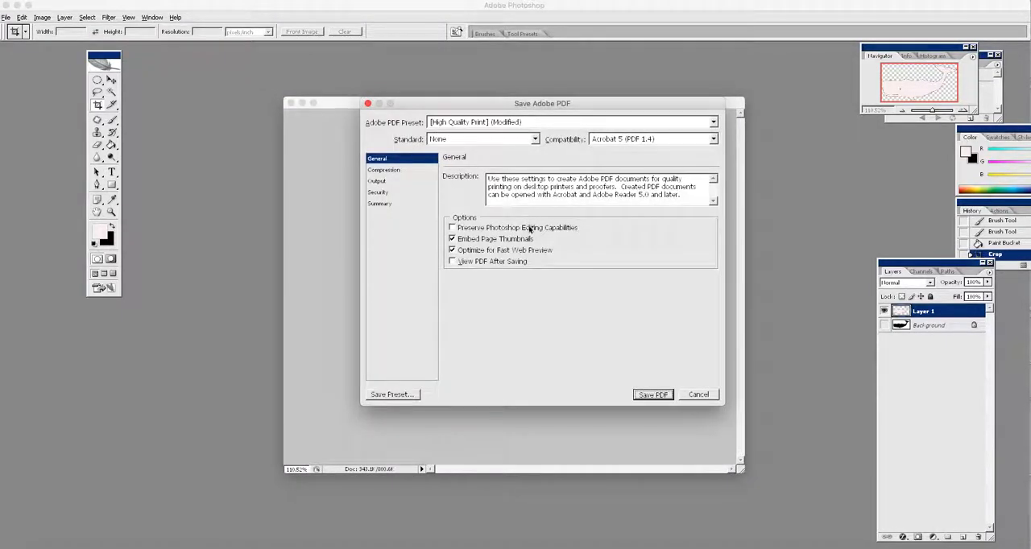
click(652, 394)
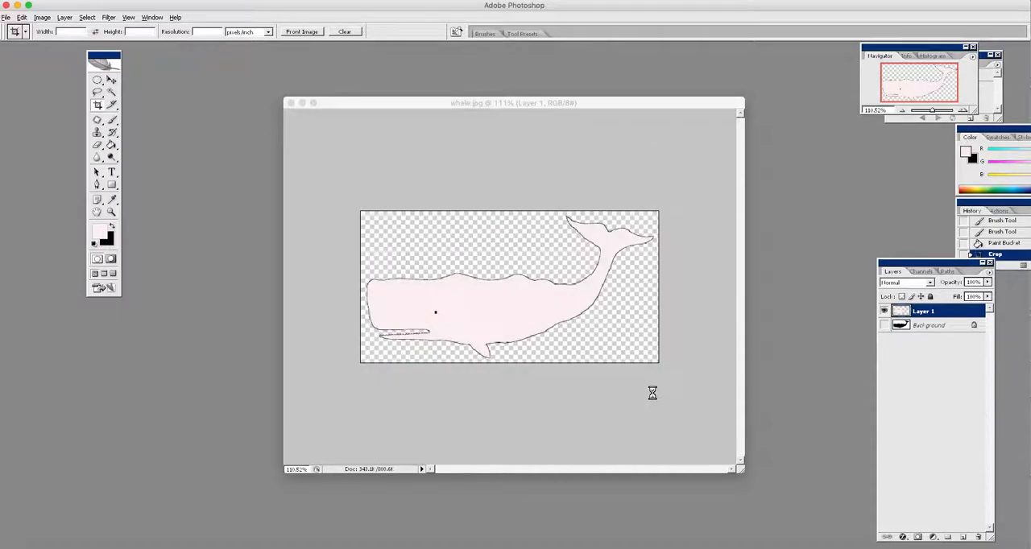